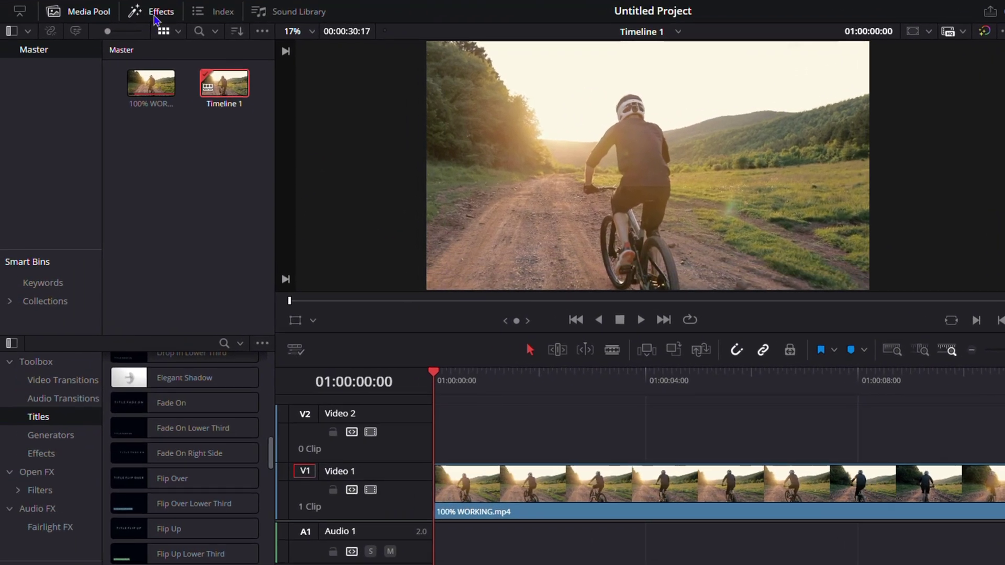
# - Drag the Text title from the Toolbox Titles onto track V2 above the cycling clip
pyautogui.click(82, 29)
pyautogui.click(160, 16)
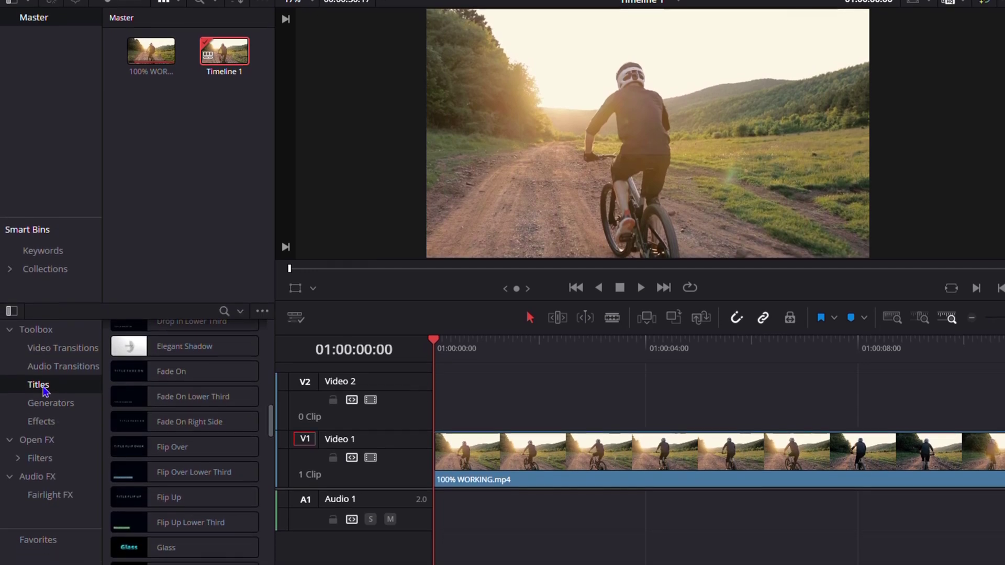
pyautogui.scroll(15, 184, 408)
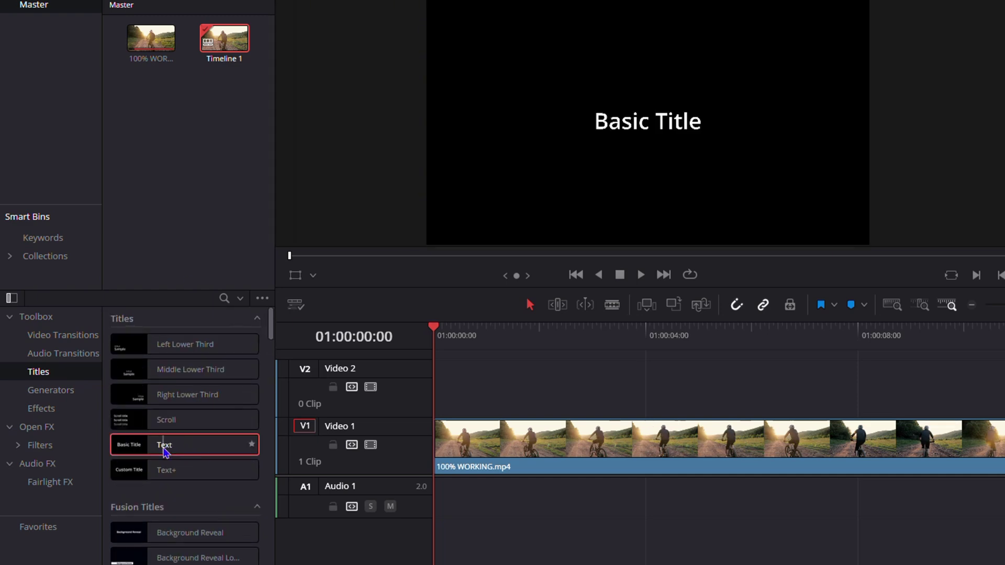
pyautogui.moveTo(164, 451); pyautogui.dragTo(434, 403)
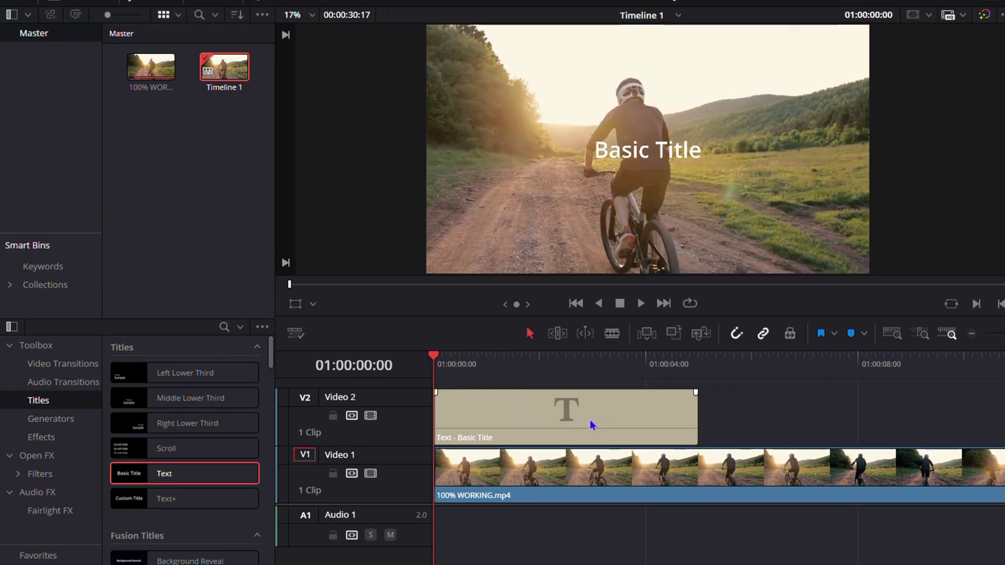
# - In the Inspector's Title tab, replace 'Basic Title' with 'Riding in the Mountains'
pyautogui.click(593, 425)
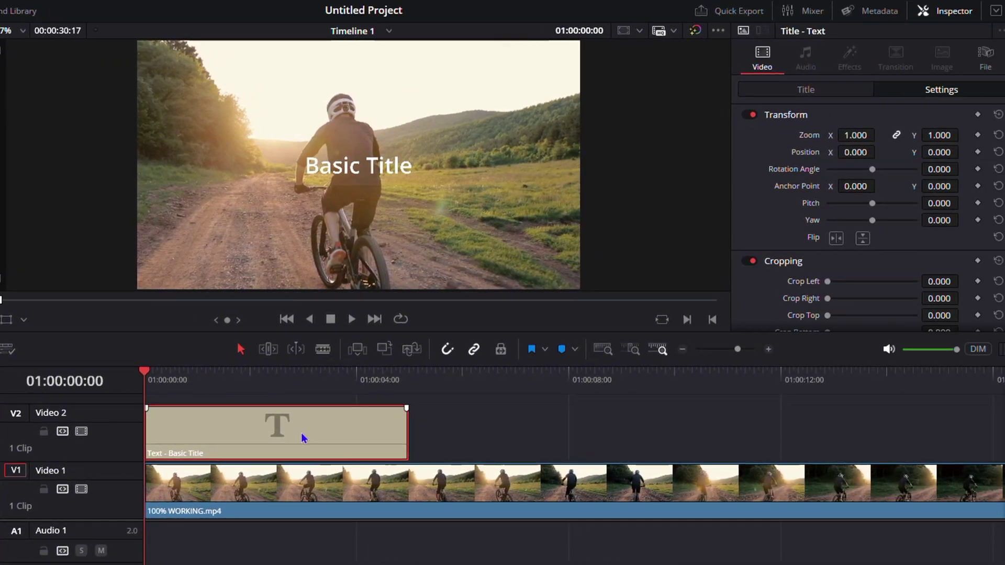
pyautogui.click(954, 13)
pyautogui.click(955, 15)
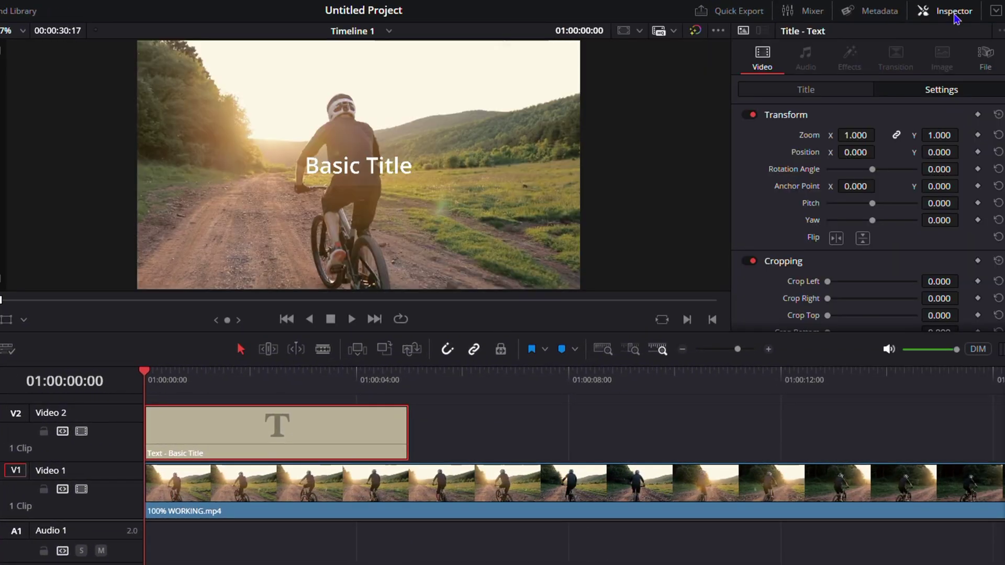
pyautogui.scroll(-4, 836, 231)
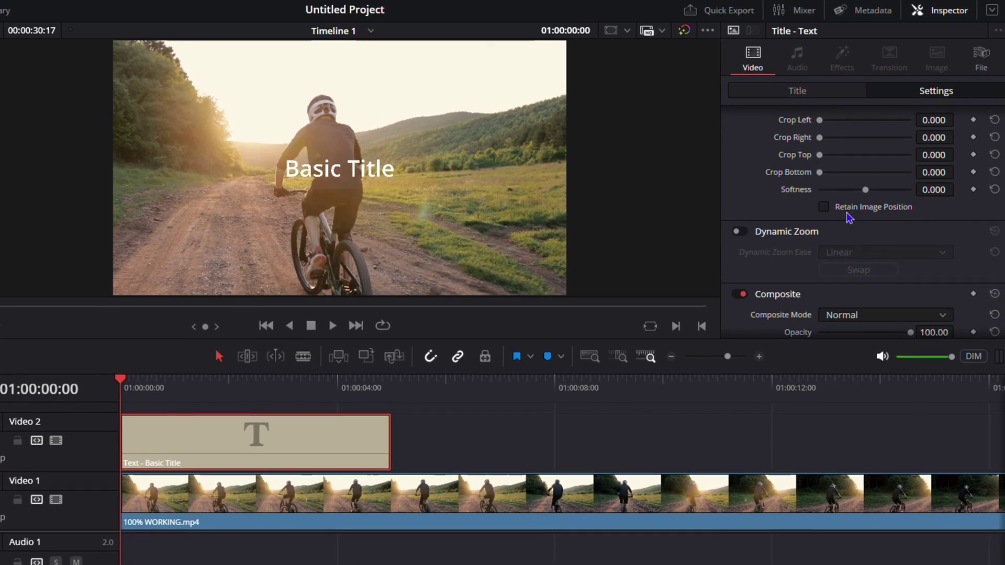
pyautogui.scroll(4, 850, 218)
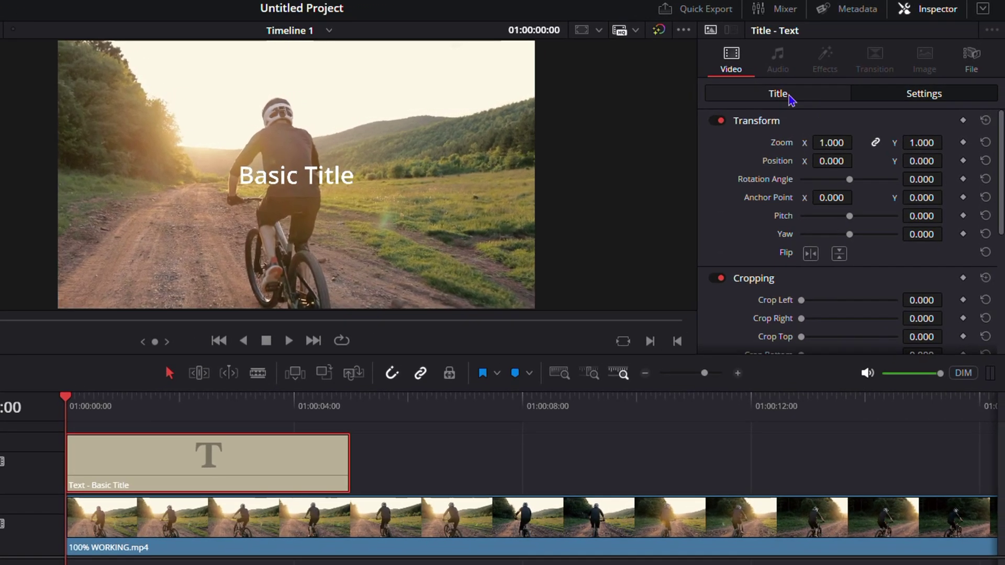
pyautogui.click(780, 95)
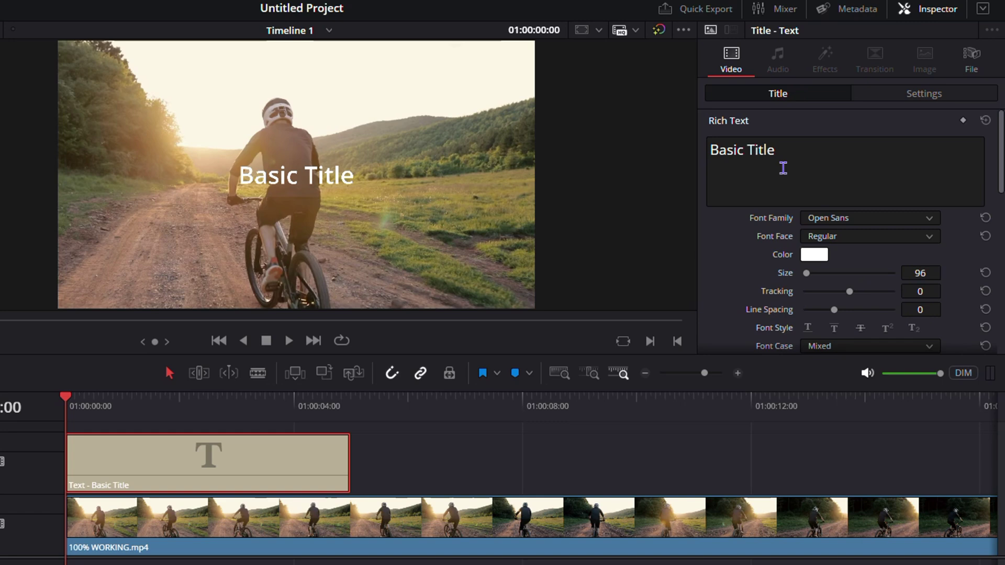
pyautogui.moveTo(783, 168); pyautogui.dragTo(703, 148)
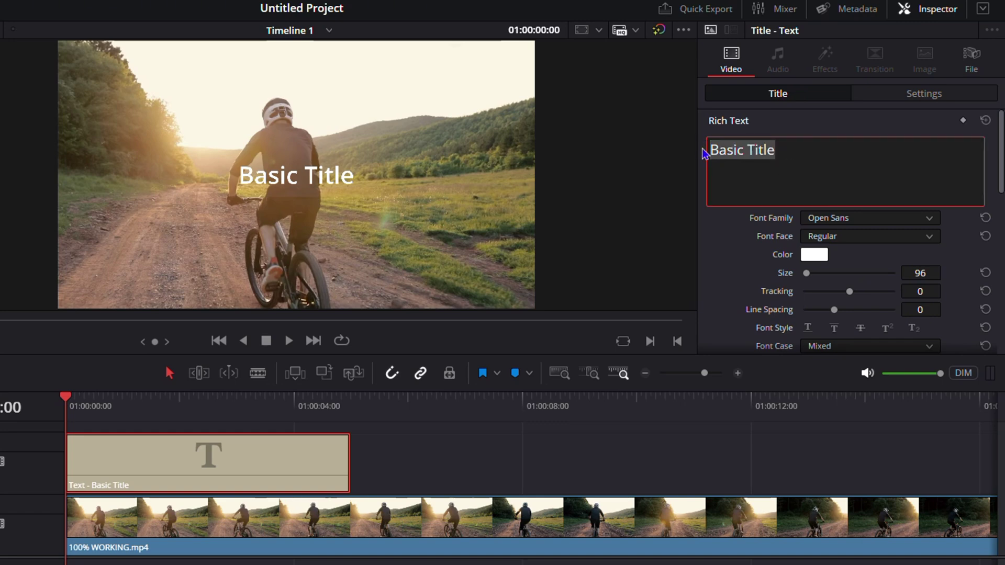
pyautogui.write('R')
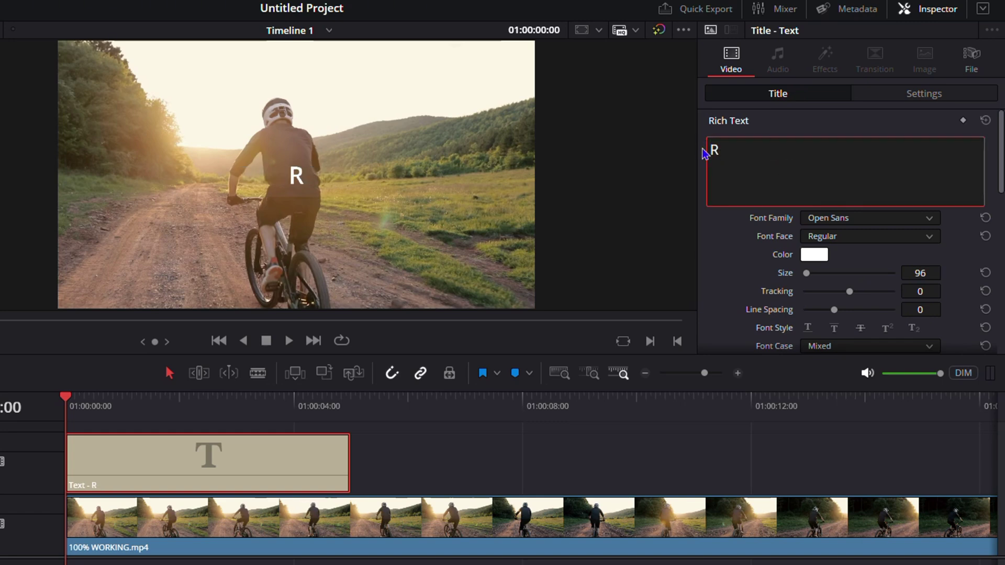
pyautogui.write('iding in the')
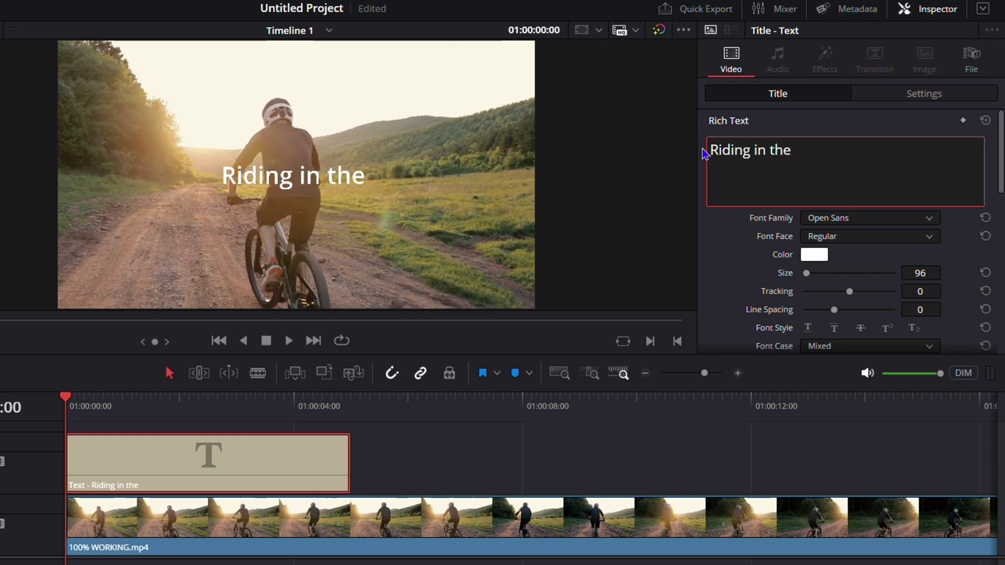
pyautogui.write(' Mountains')
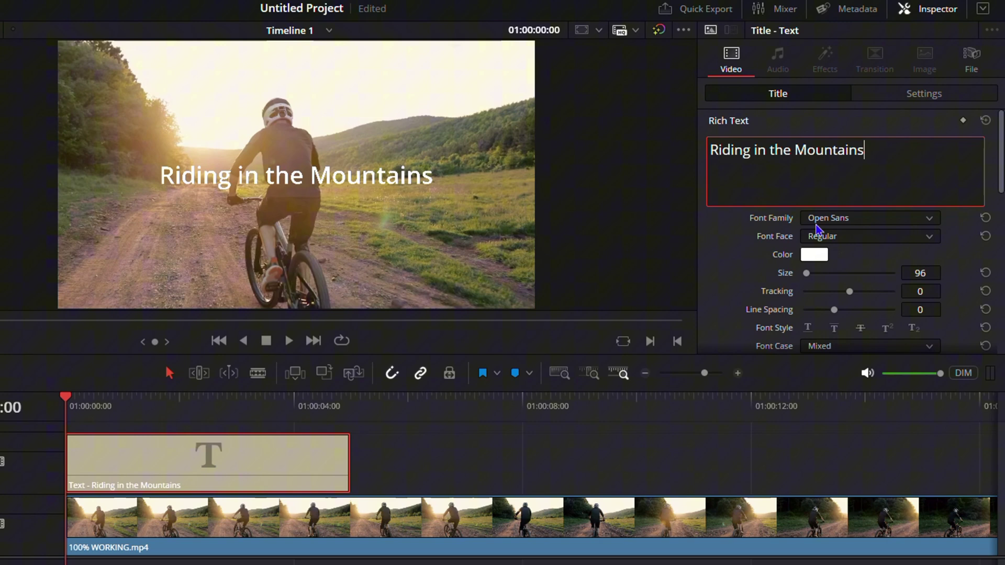
# - Set the title font to OCR A Extended and its text colour to light green (#abff87)
pyautogui.click(857, 222)
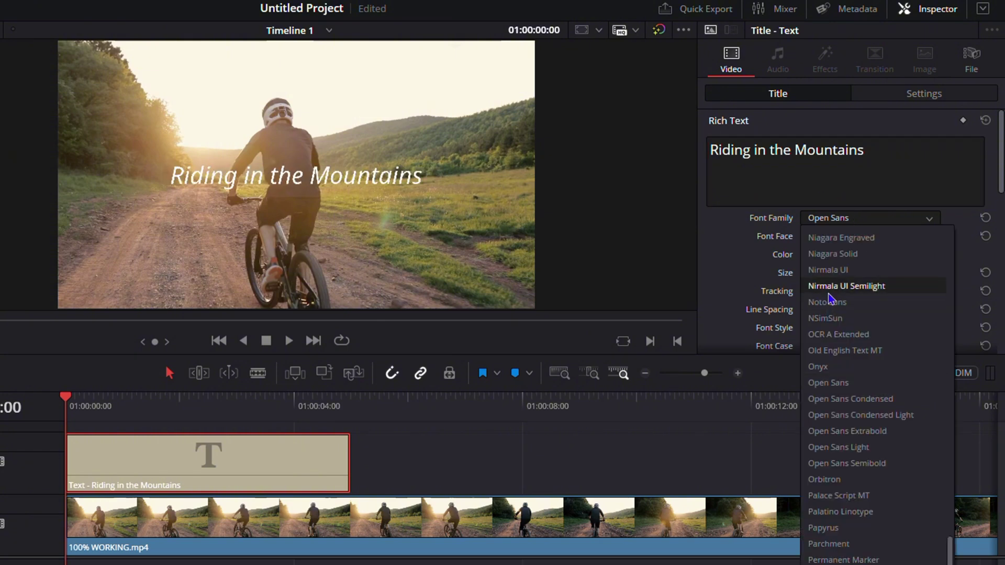
pyautogui.click(826, 334)
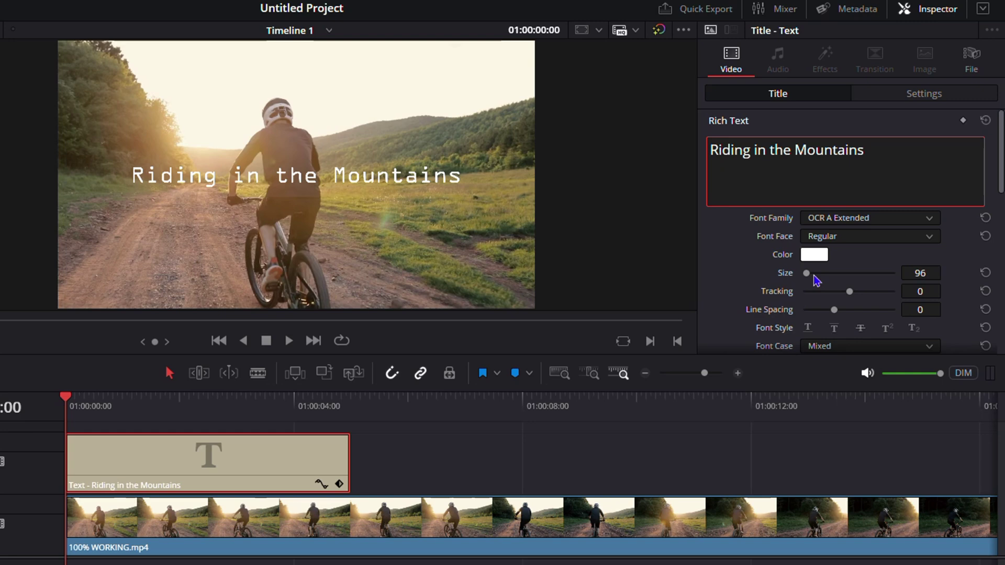
pyautogui.click(823, 259)
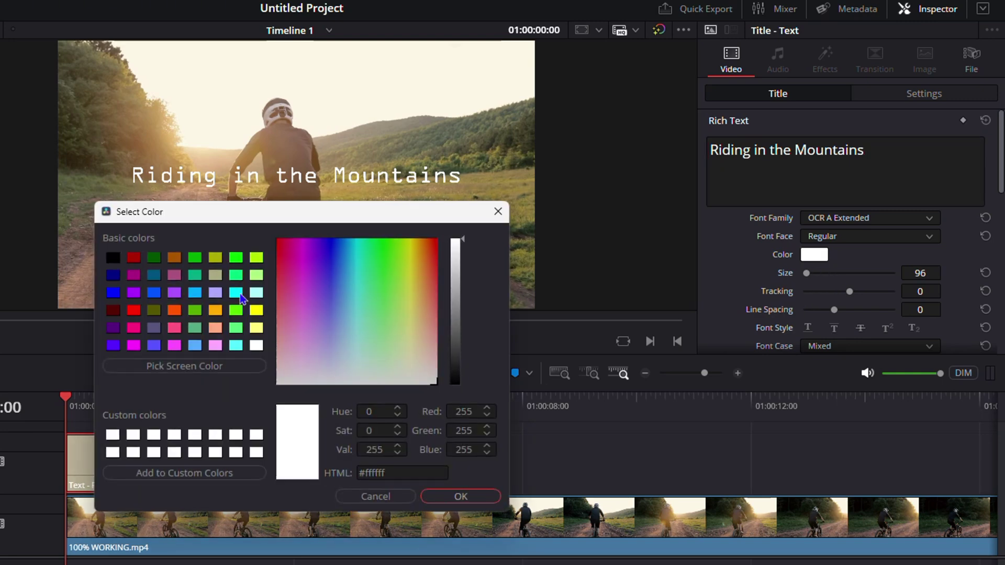
pyautogui.moveTo(387, 376); pyautogui.dragTo(391, 317)
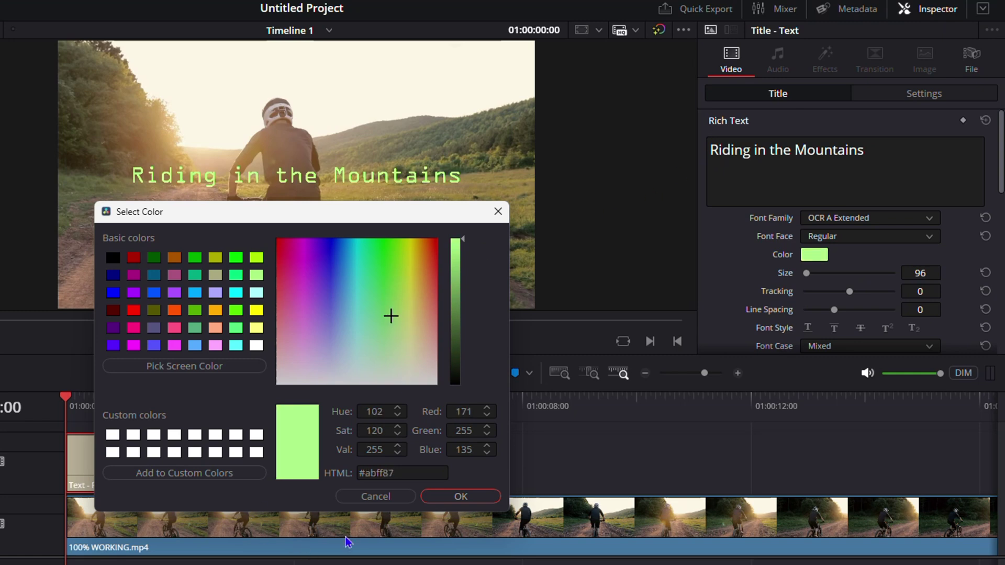
pyautogui.click(460, 496)
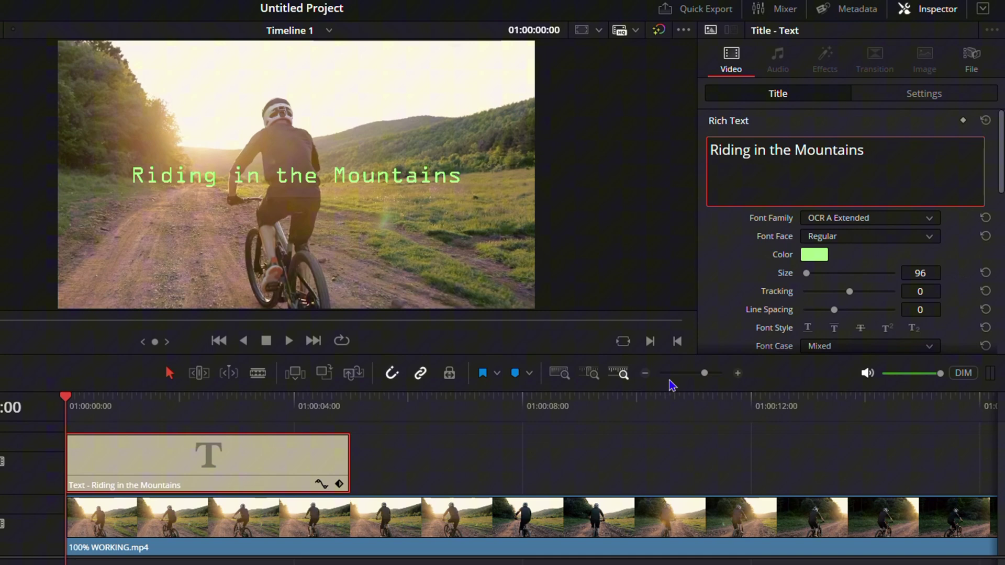
pyautogui.scroll(-5, 786, 314)
pyautogui.scroll(-2, 901, 288)
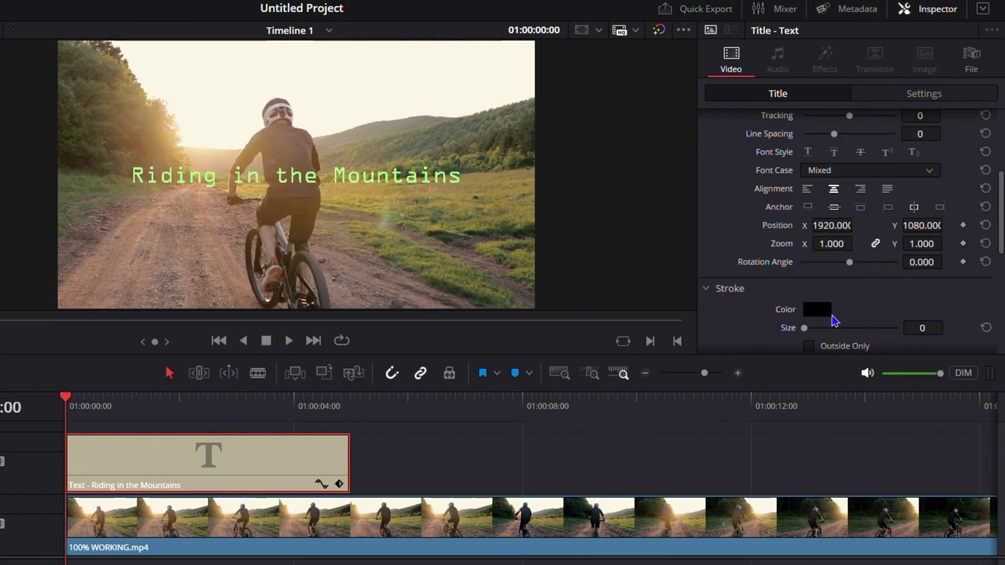
pyautogui.scroll(-5, 842, 298)
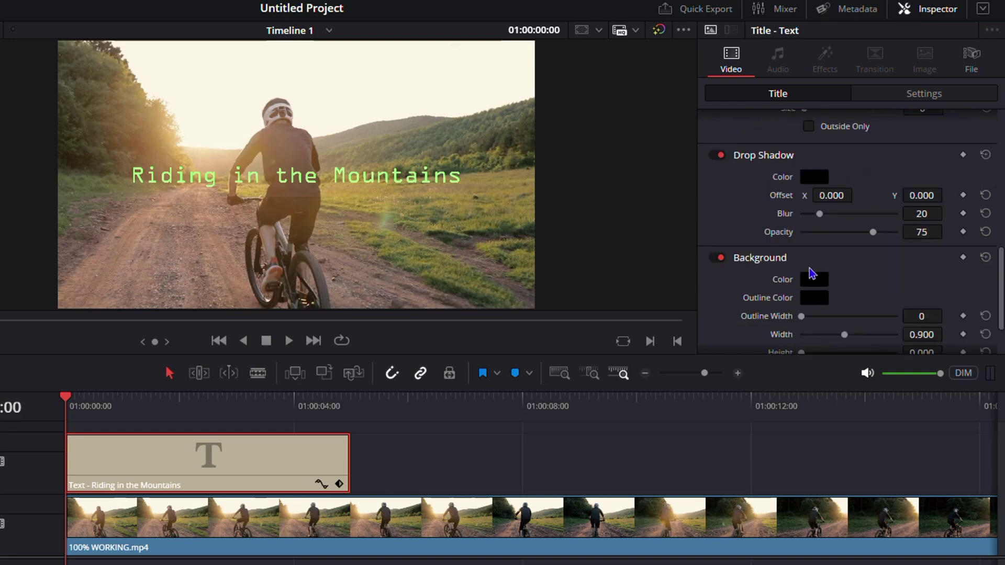
pyautogui.scroll(-2, 891, 222)
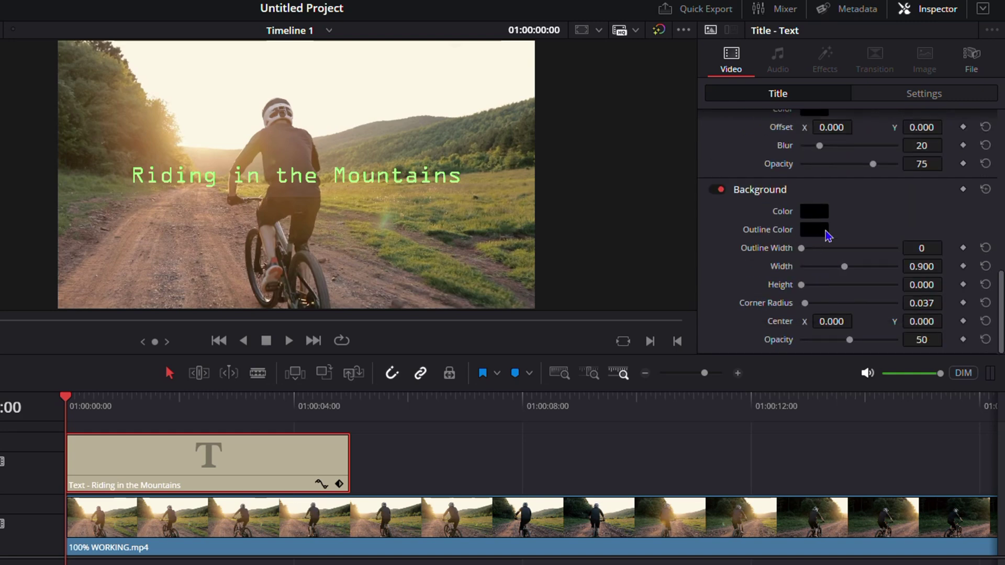
pyautogui.scroll(10, 828, 235)
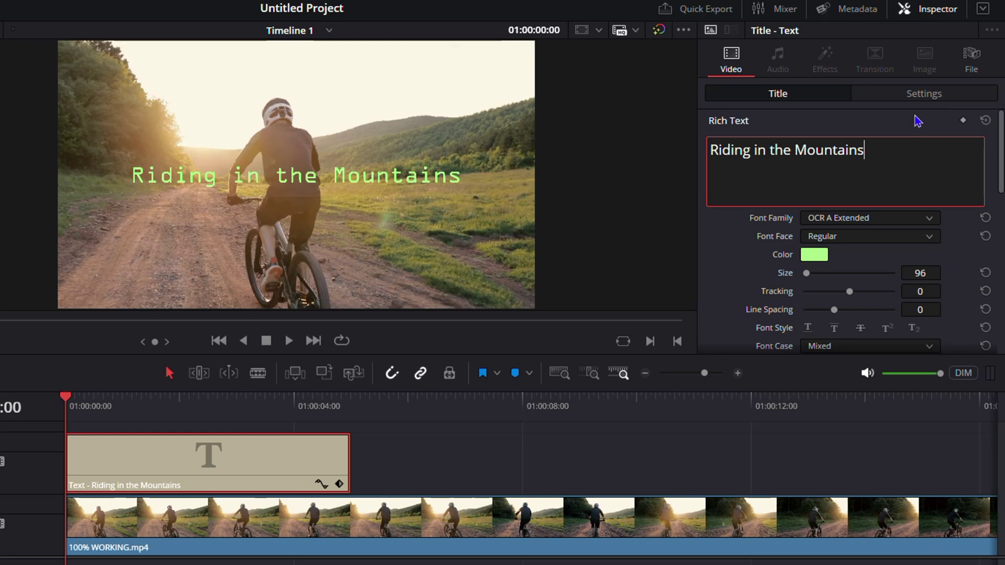
pyautogui.click(921, 96)
pyautogui.click(777, 94)
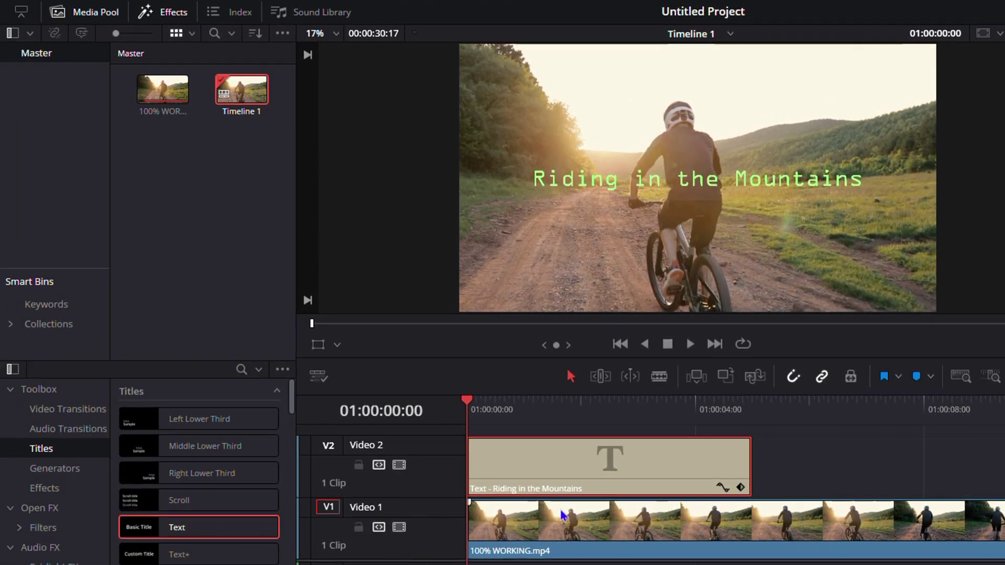
# - Search the transitions for 'slide' and add Slide to the title clip's start and end
pyautogui.click(39, 391)
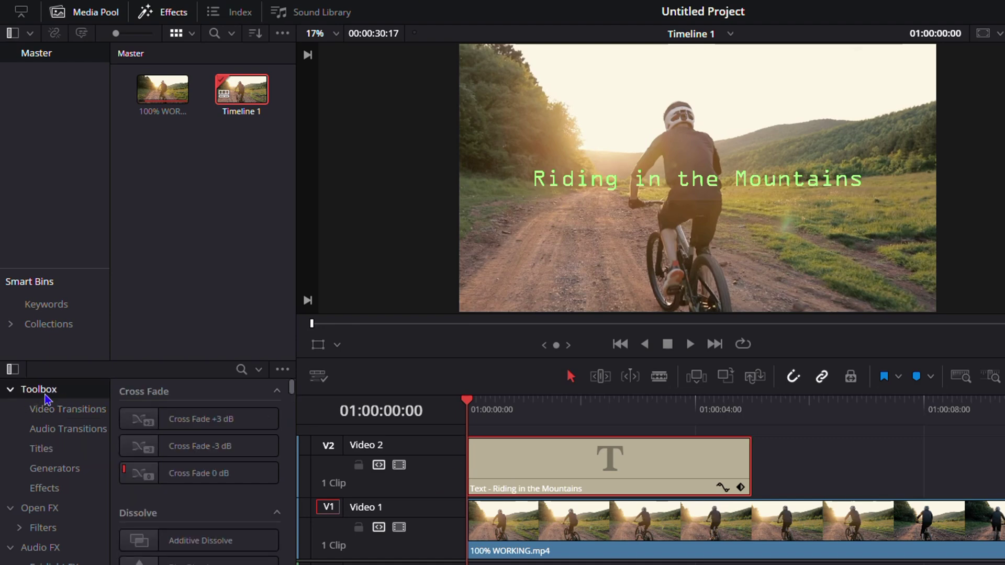
pyautogui.click(241, 370)
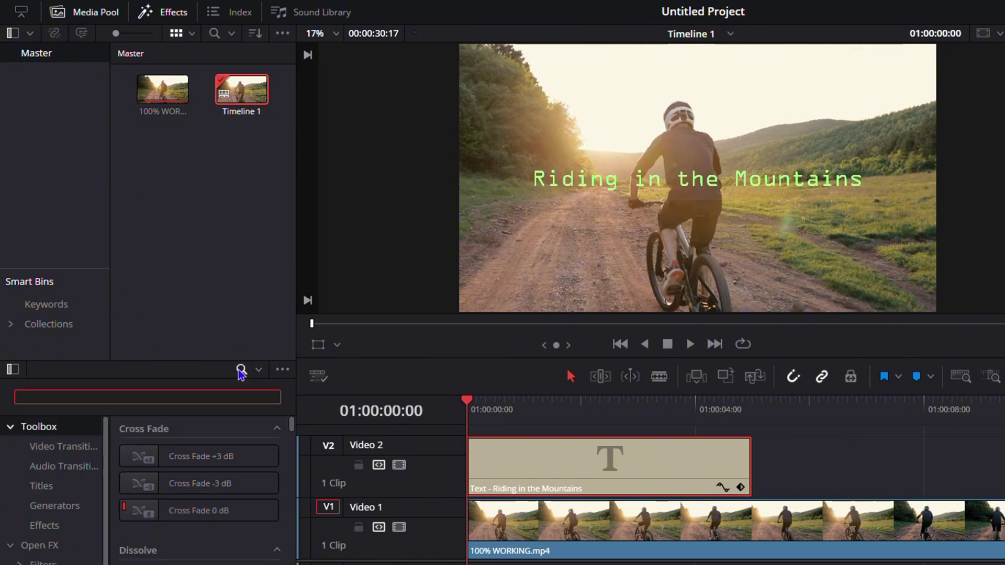
pyautogui.write('slide')
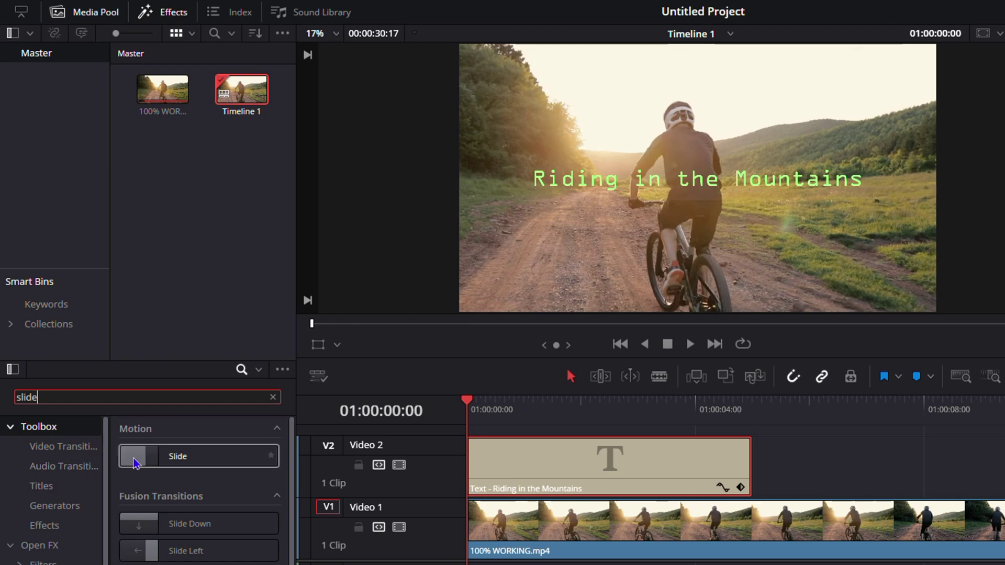
pyautogui.moveTo(141, 460); pyautogui.dragTo(499, 489)
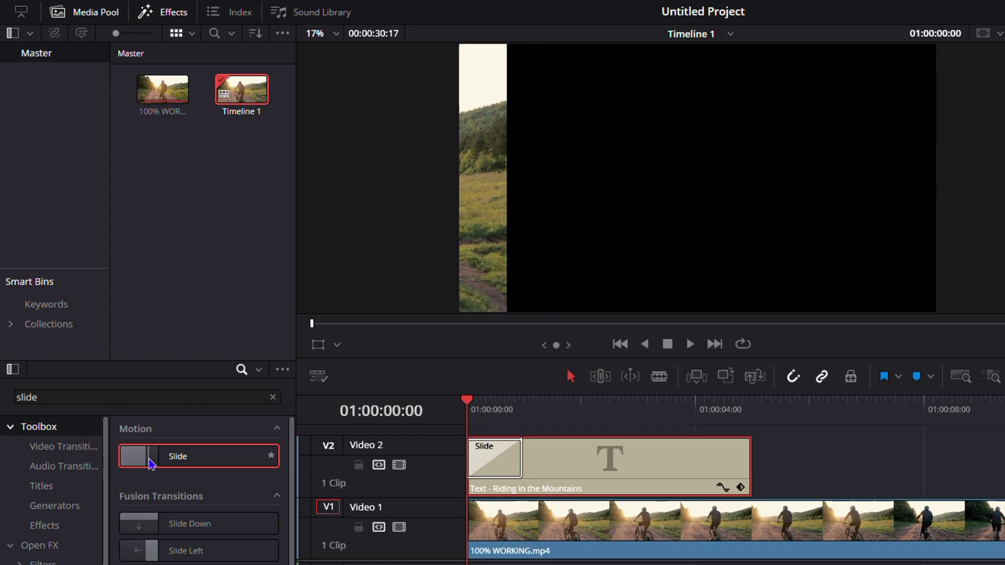
pyautogui.moveTo(160, 466); pyautogui.dragTo(747, 463)
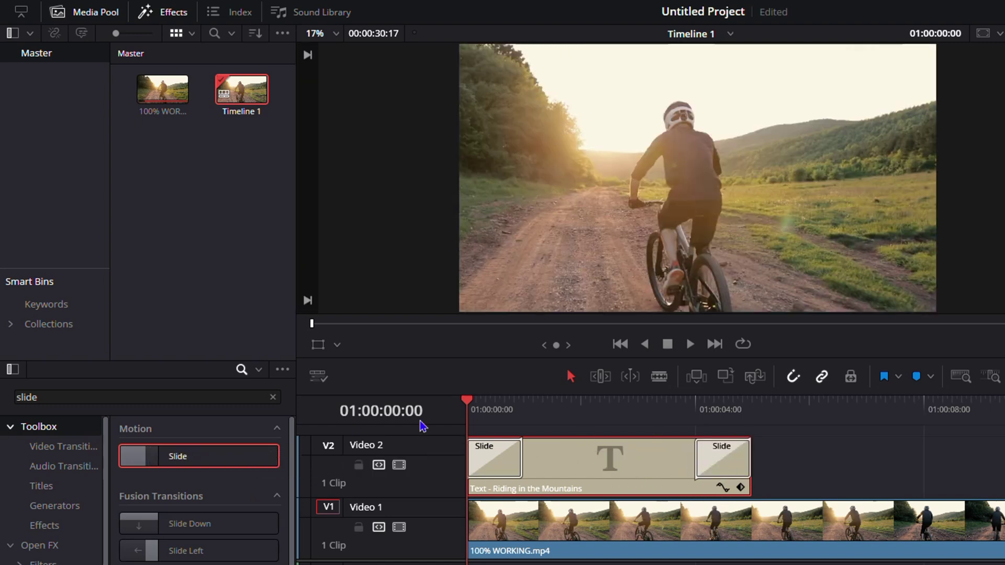
# - Lengthen both Slide transitions, the closing one to about 1:18, and save the project
pyautogui.click(505, 467)
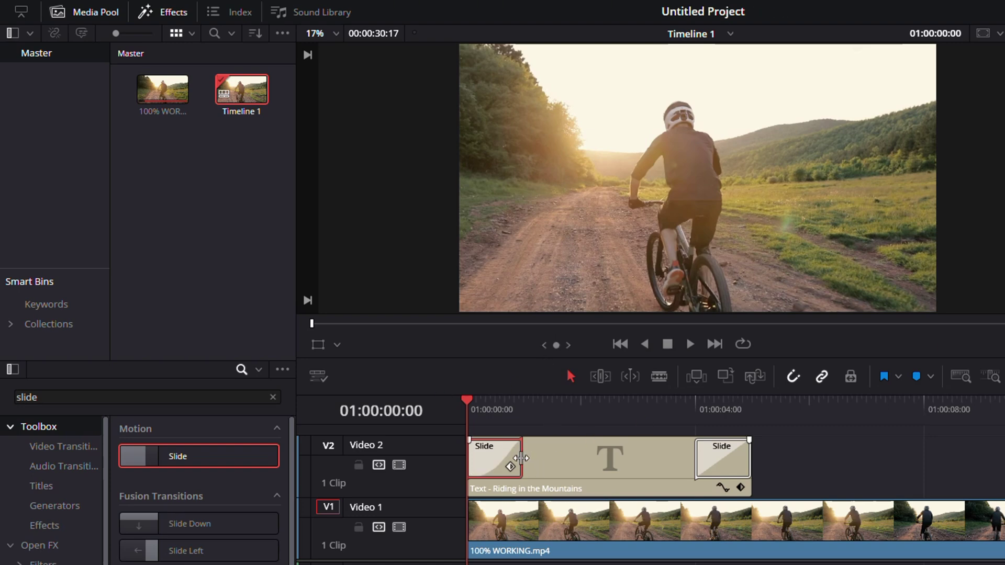
pyautogui.moveTo(521, 459); pyautogui.dragTo(571, 457)
pyautogui.click(732, 461)
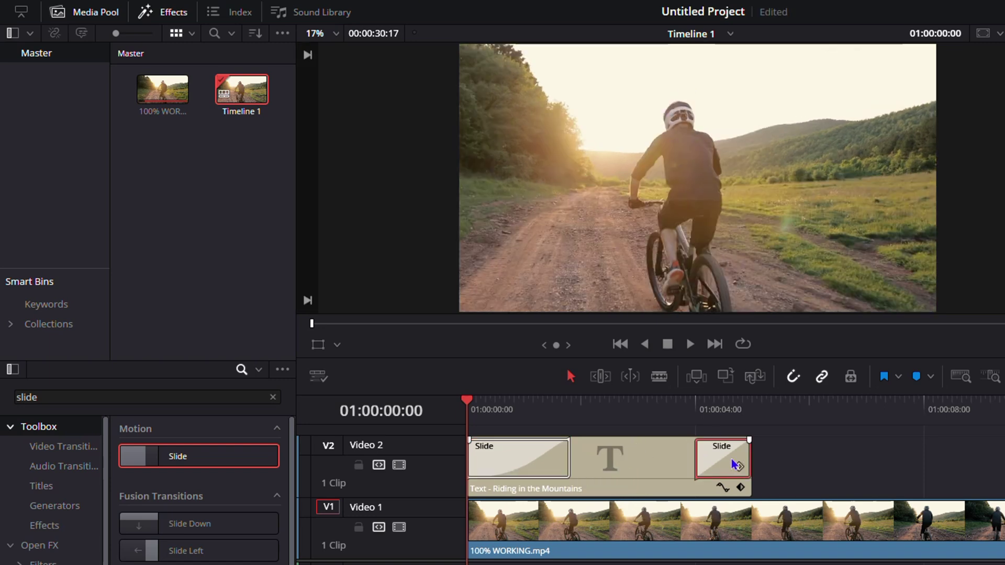
pyautogui.hotkey('ctrl', 's')
pyautogui.moveTo(696, 463); pyautogui.dragTo(651, 464)
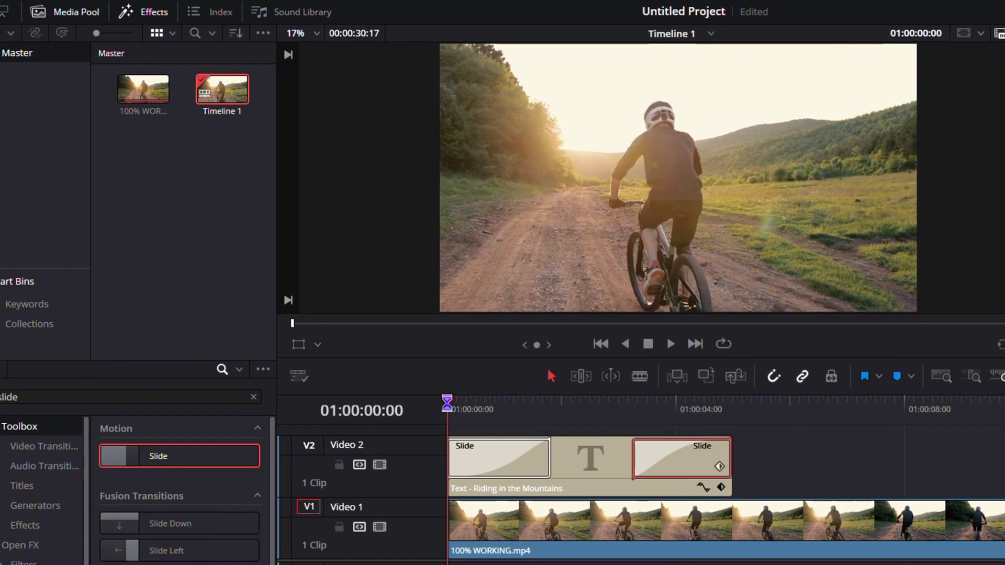
# - Play the timeline to preview the green title sliding in and out, then stop playback
pyautogui.press('space')
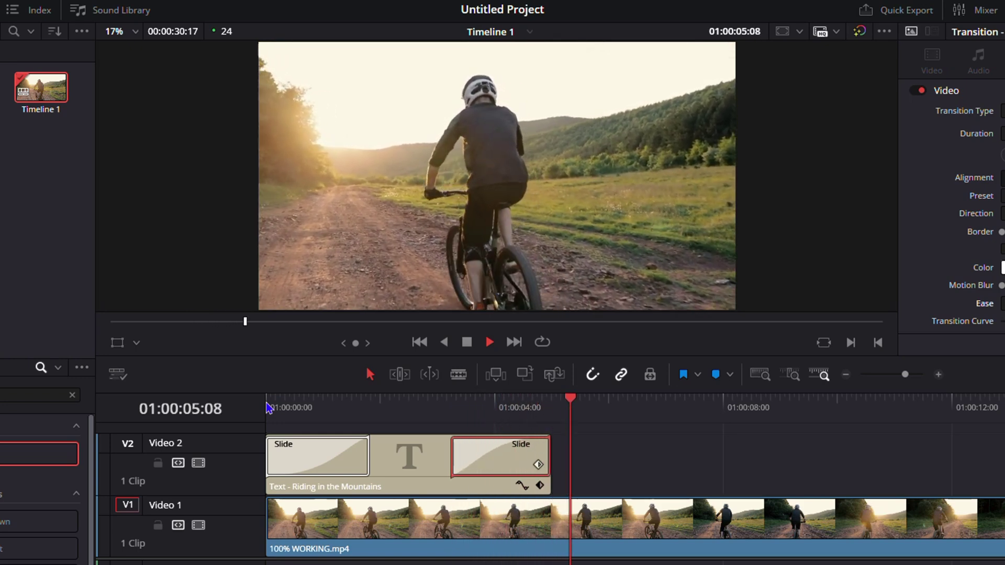
pyautogui.press('space')
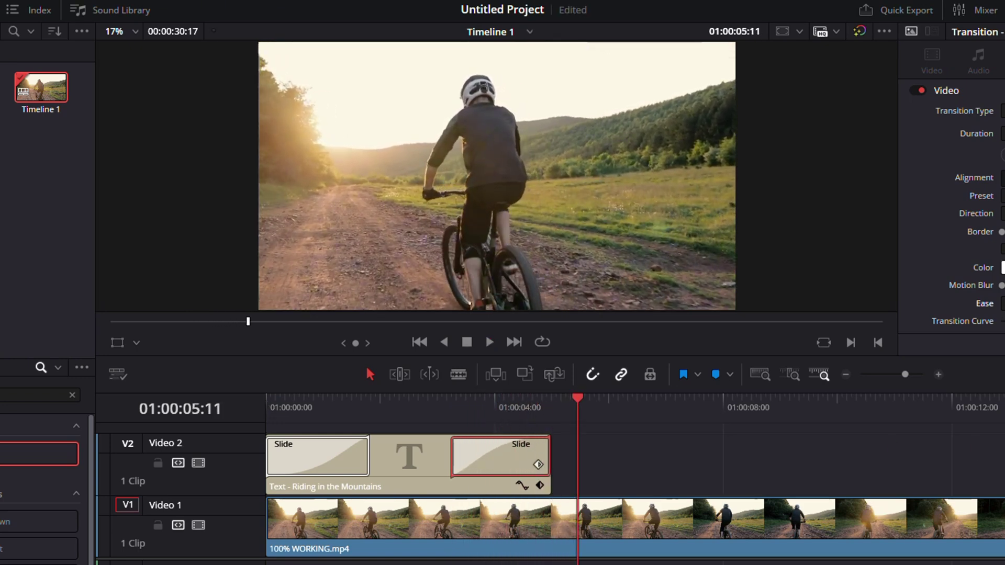